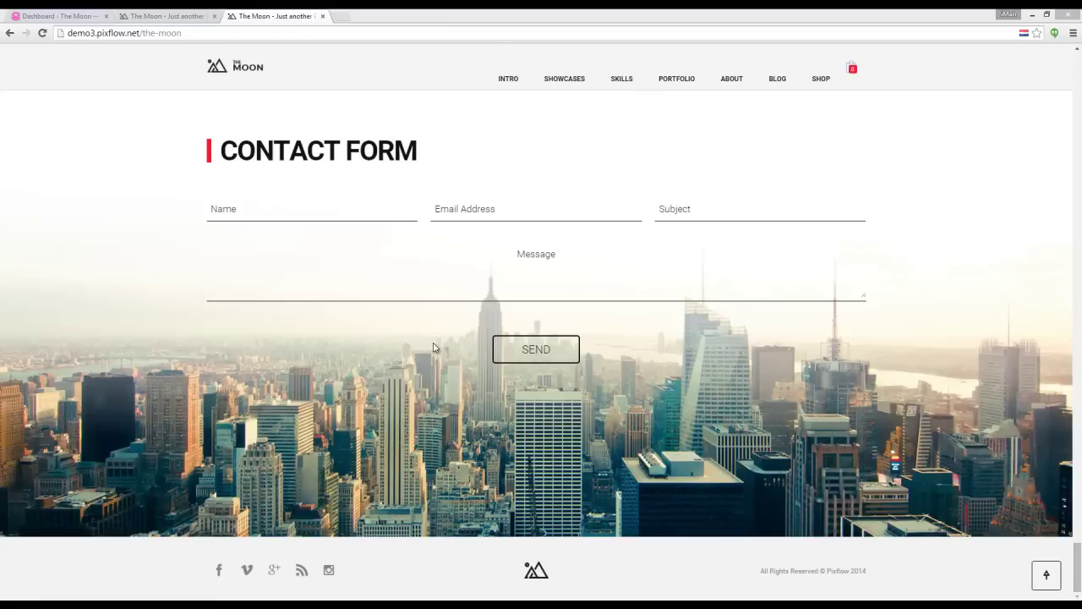
# Look over the local Moon site and its still-empty Contact Form section.
pyautogui.click(189, 16)
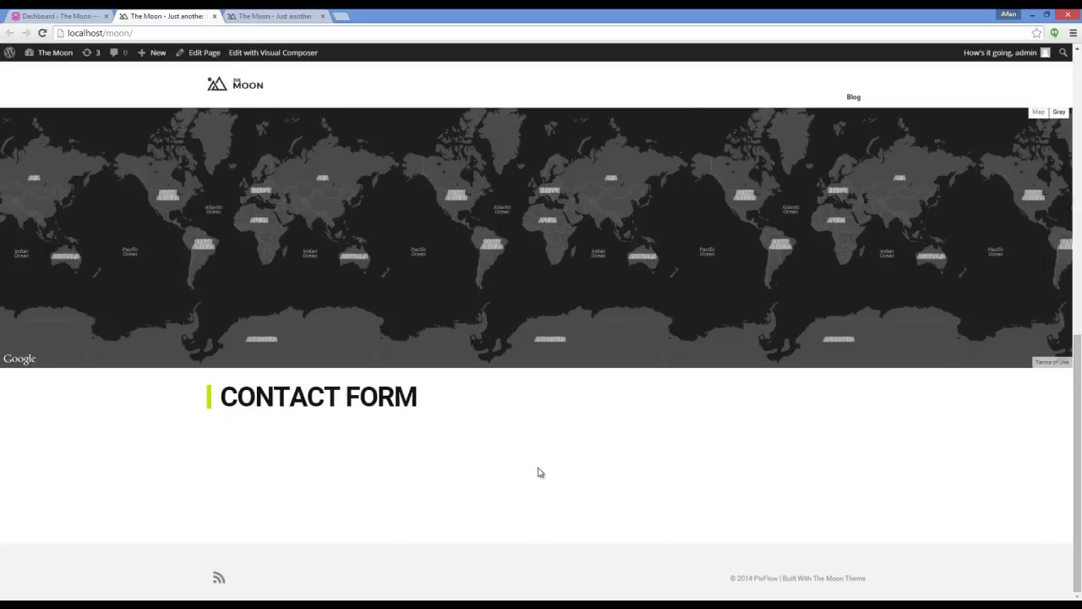
pyautogui.scroll(10, 540, 472)
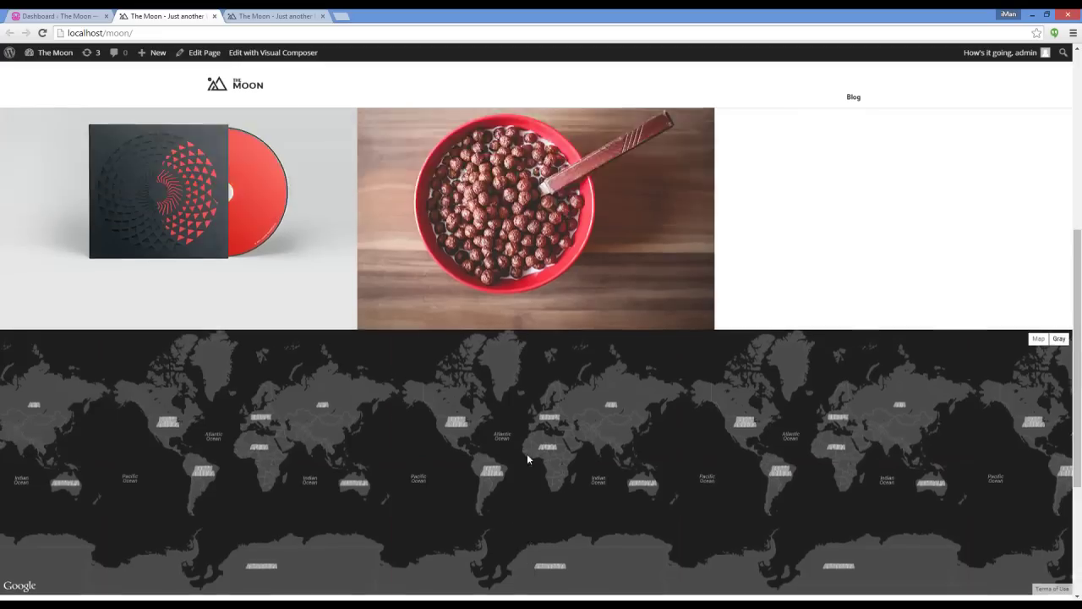
pyautogui.scroll(-10, 529, 461)
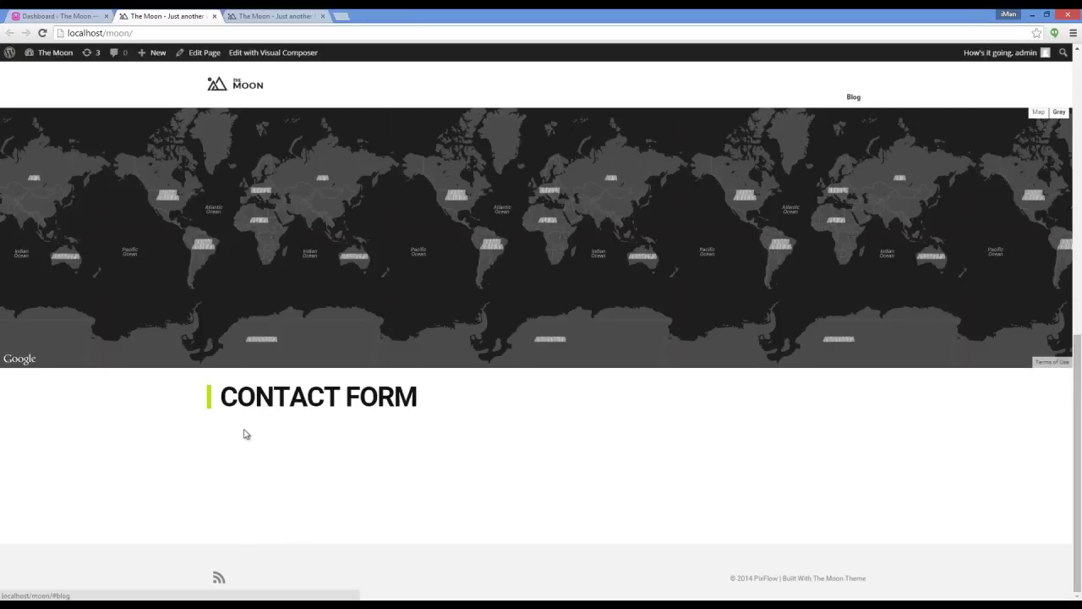
# Open Contact Form 7 Style/contactform7.txt and copy all of its form markup.
pyautogui.click(46, 591)
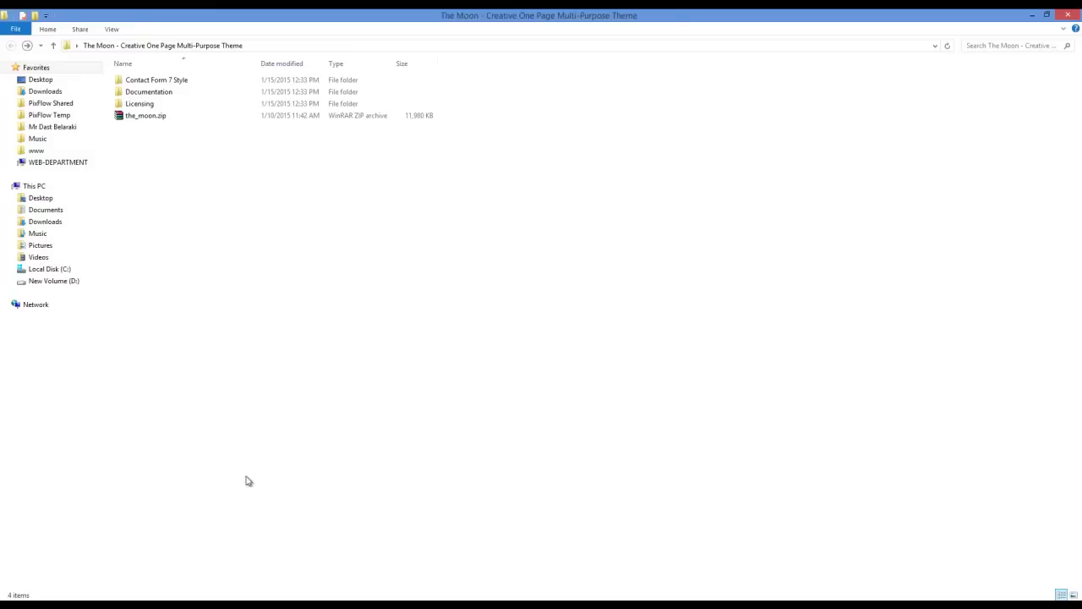
pyautogui.click(146, 82)
pyautogui.doubleClick(145, 82)
pyautogui.click(147, 83)
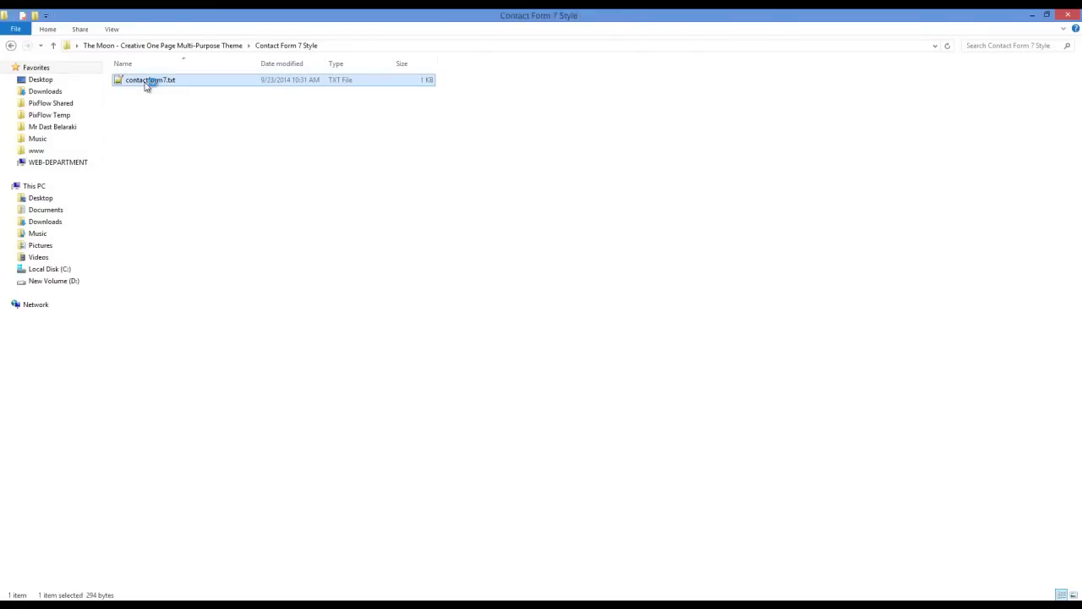
pyautogui.doubleClick(147, 84)
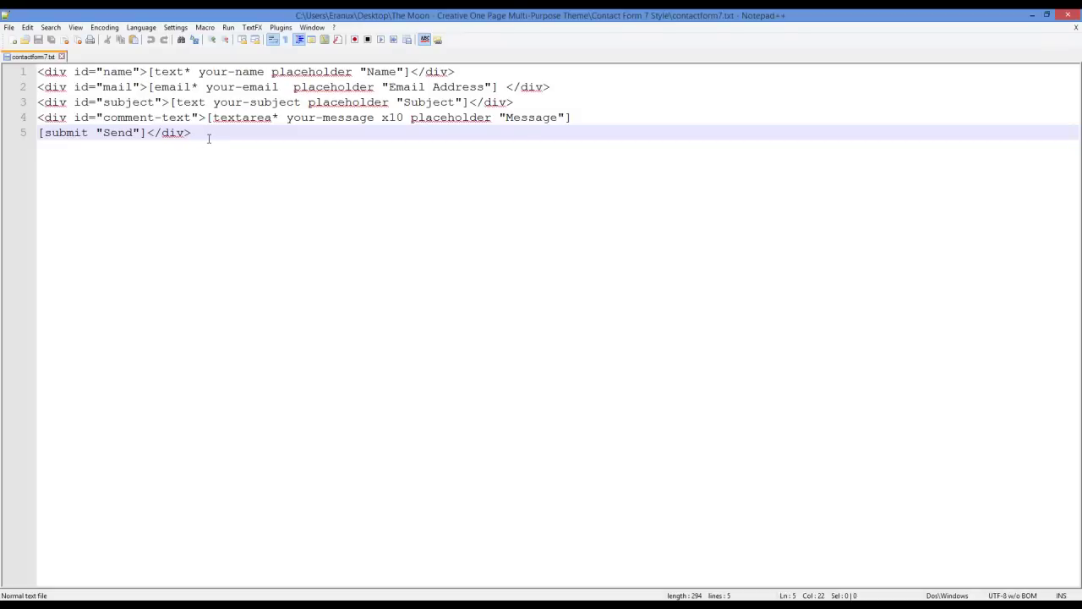
pyautogui.moveTo(203, 132); pyautogui.dragTo(50, 72)
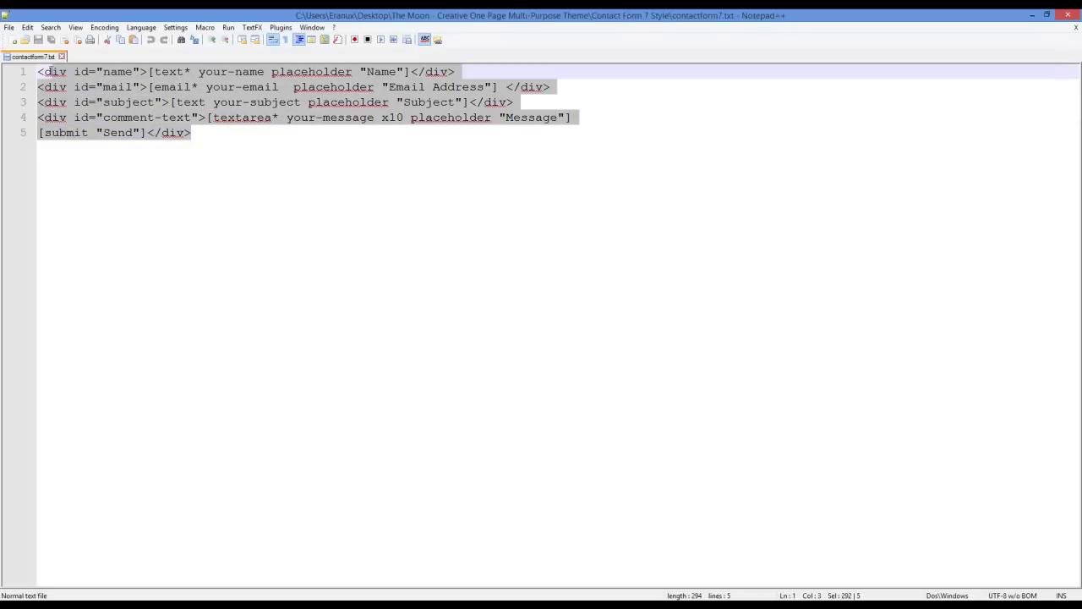
pyautogui.rightClick(70, 77)
pyautogui.click(93, 97)
pyautogui.click(312, 266)
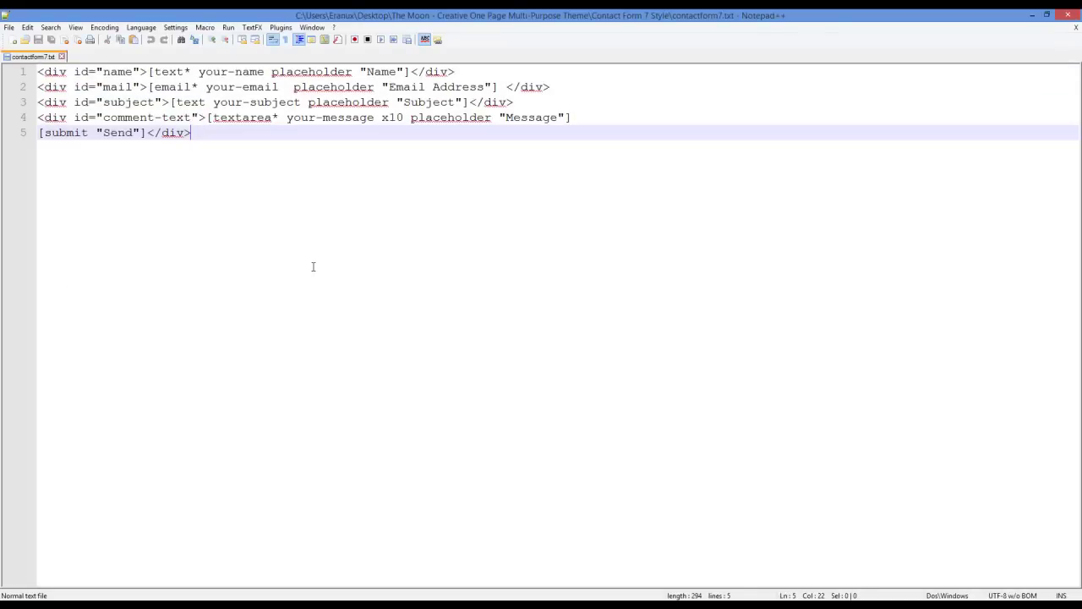
pyautogui.hotkey('alt', 'Tab')
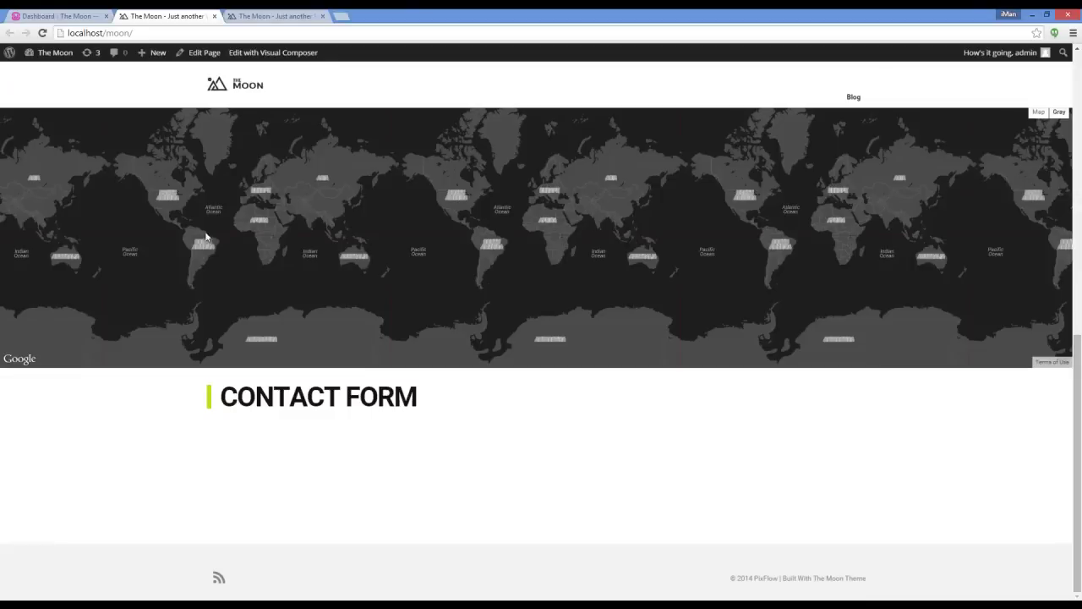
# From the Dashboard, go to Contact and open Contact form 1 for editing.
pyautogui.click(87, 19)
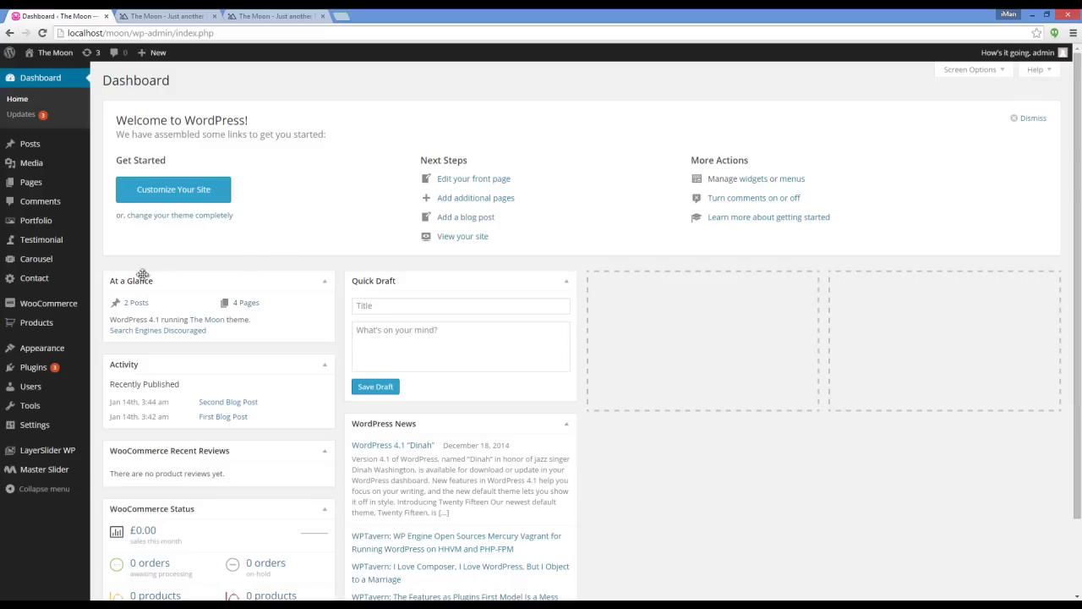
pyautogui.click(52, 279)
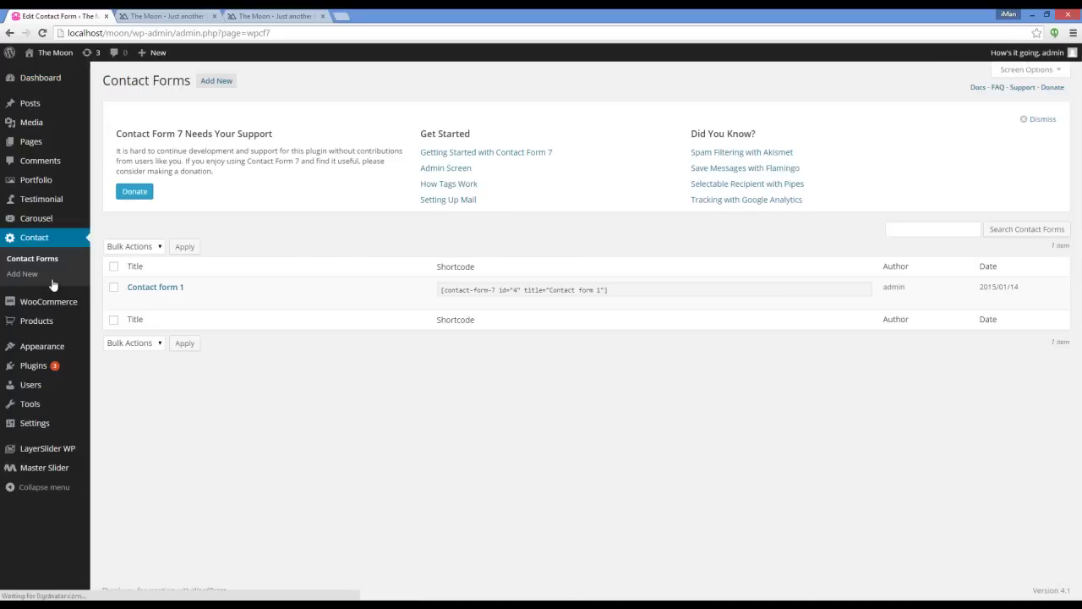
pyautogui.click(164, 290)
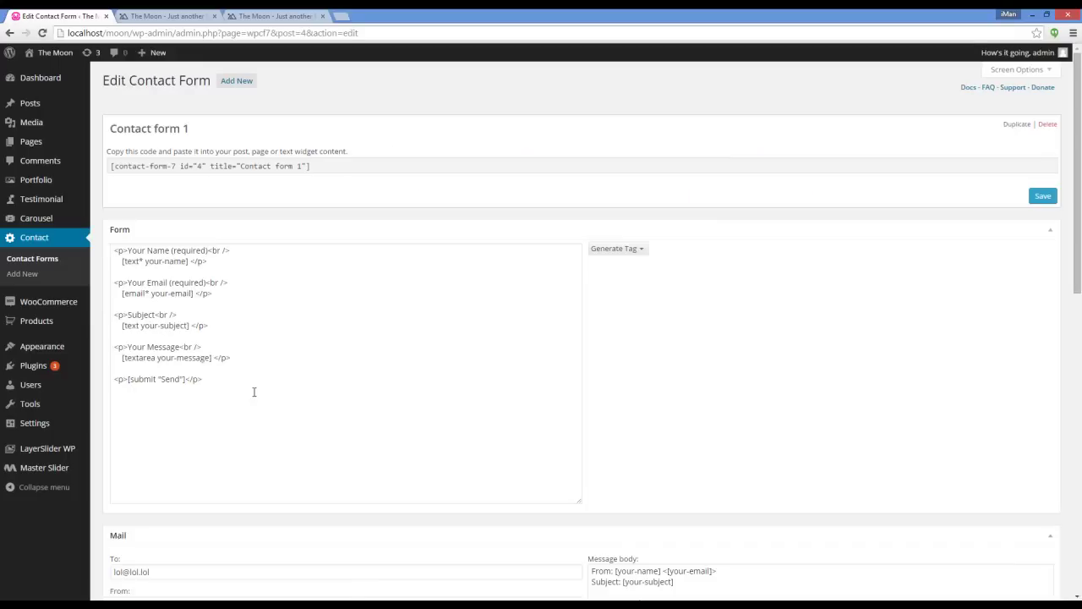
# Replace Contact form 1's template with the pasted theme markup and save the form.
pyautogui.moveTo(252, 389); pyautogui.dragTo(113, 252)
pyautogui.press('Delete')
pyautogui.rightClick(113, 252)
pyautogui.click(140, 318)
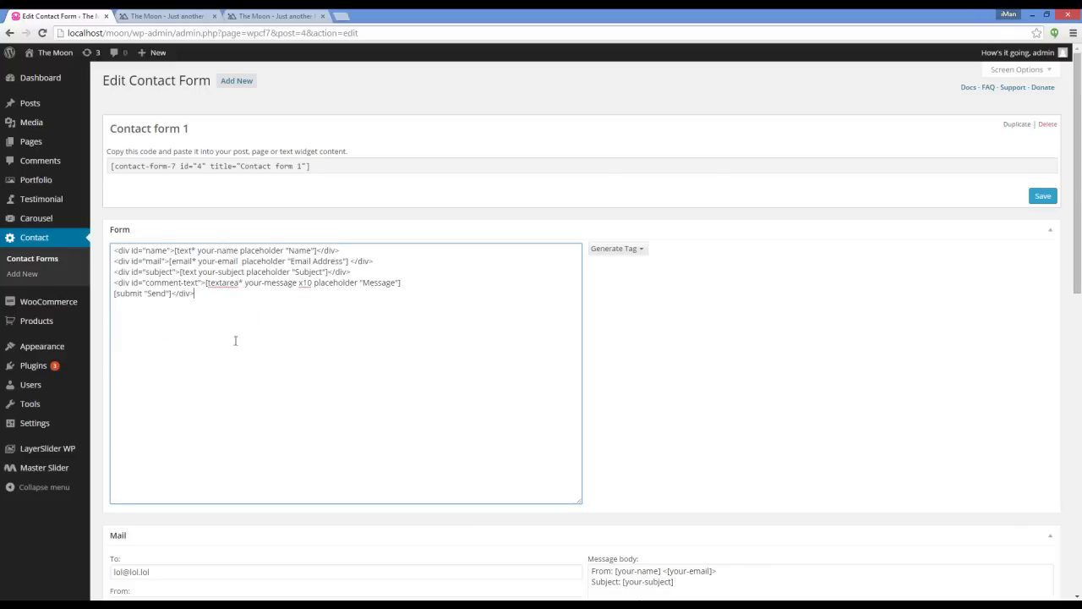
pyautogui.click(1039, 199)
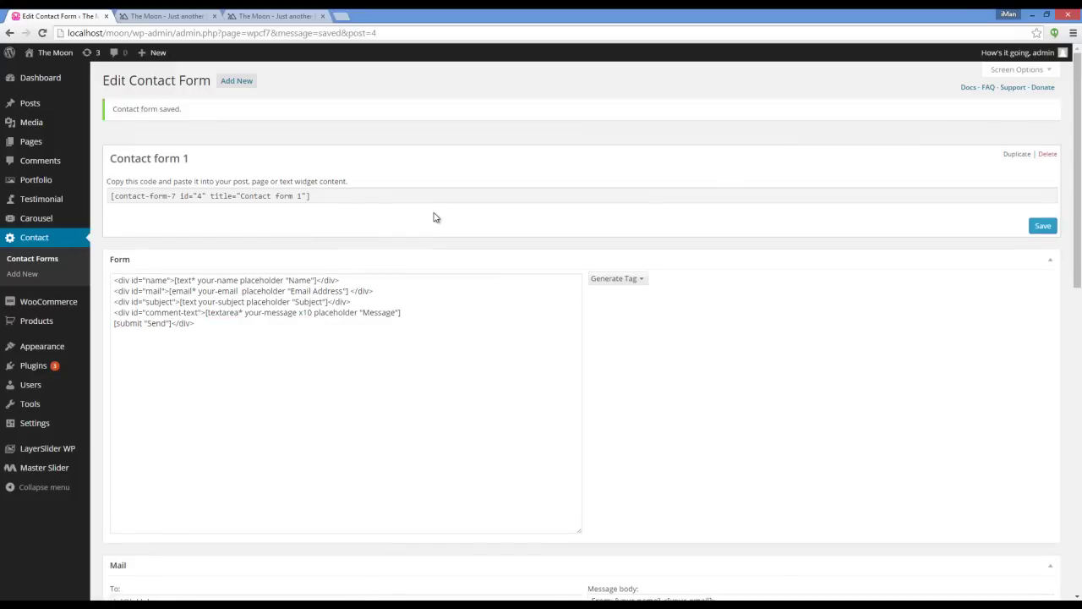
# Copy Contact form 1's shortcode and go to the Widgets page.
pyautogui.click(326, 200)
pyautogui.rightClick(295, 200)
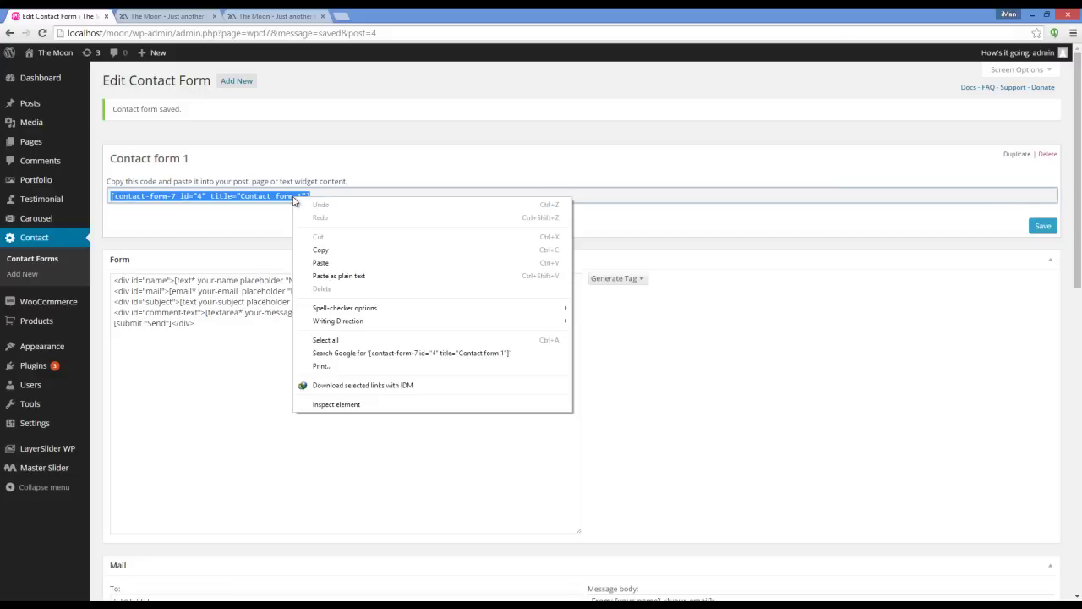
pyautogui.click(315, 248)
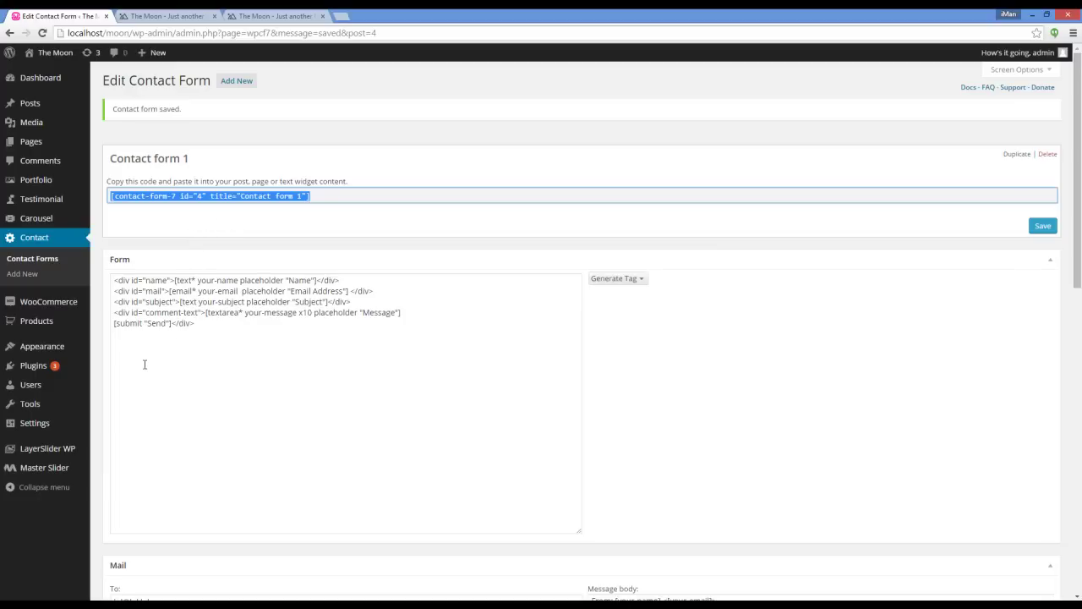
pyautogui.moveTo(63, 351)
pyautogui.click(122, 379)
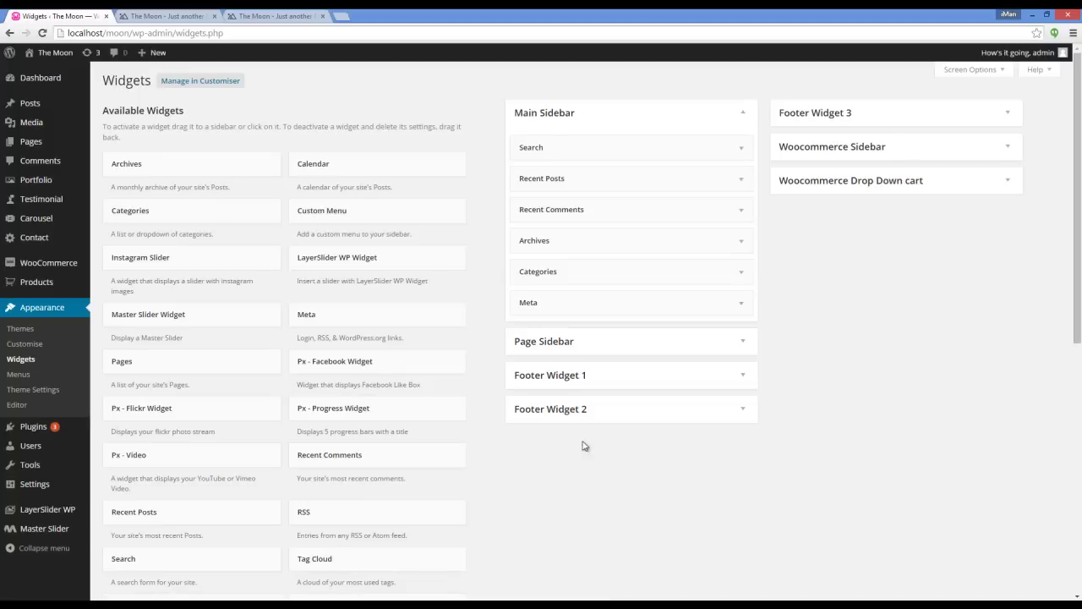
# Add a Text widget to Footer Widget 1 containing the contact form shortcode, and save it.
pyautogui.click(744, 376)
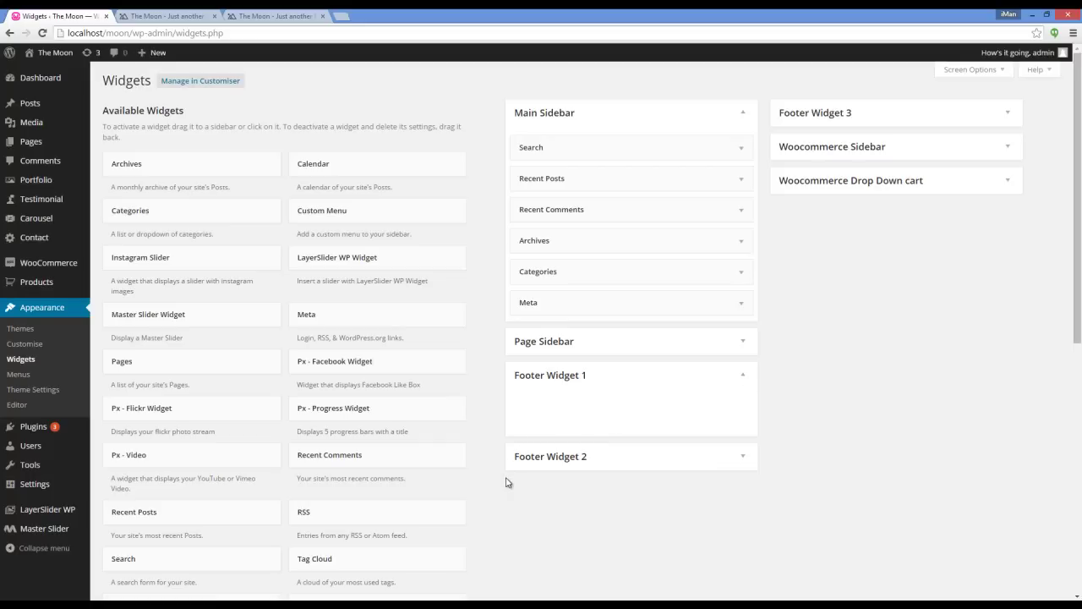
pyautogui.scroll(-1, 507, 482)
pyautogui.moveTo(273, 552); pyautogui.dragTo(592, 353)
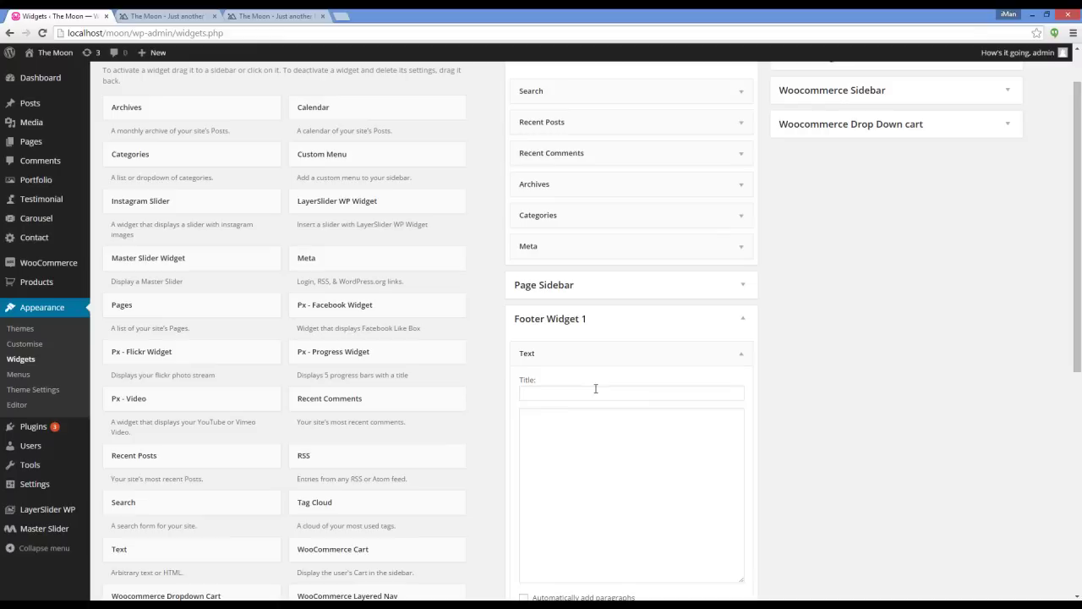
pyautogui.click(550, 429)
pyautogui.rightClick(546, 420)
pyautogui.click(577, 486)
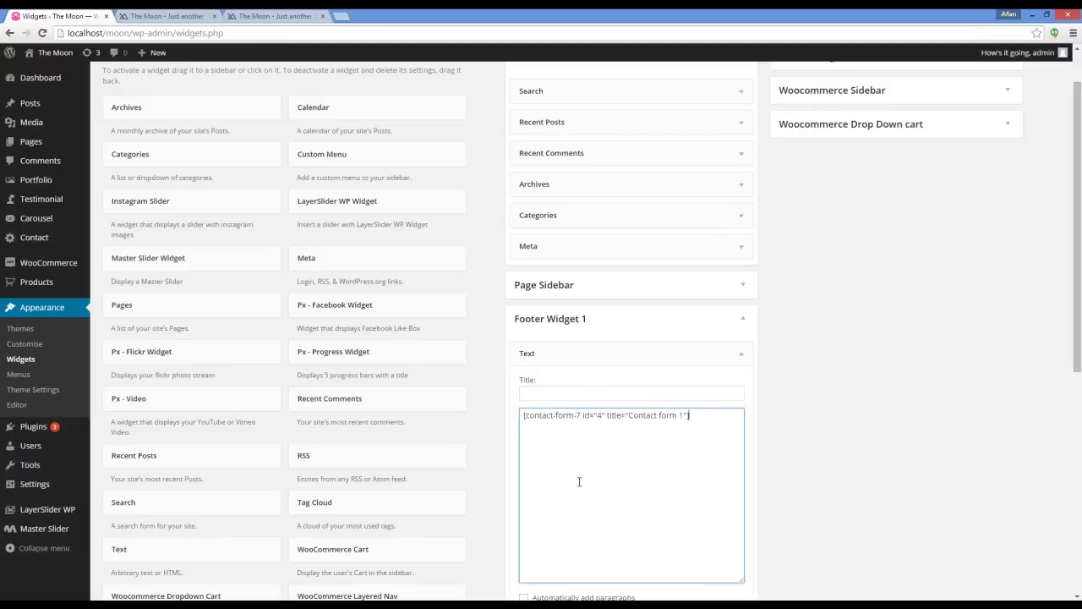
pyautogui.scroll(-2, 647, 436)
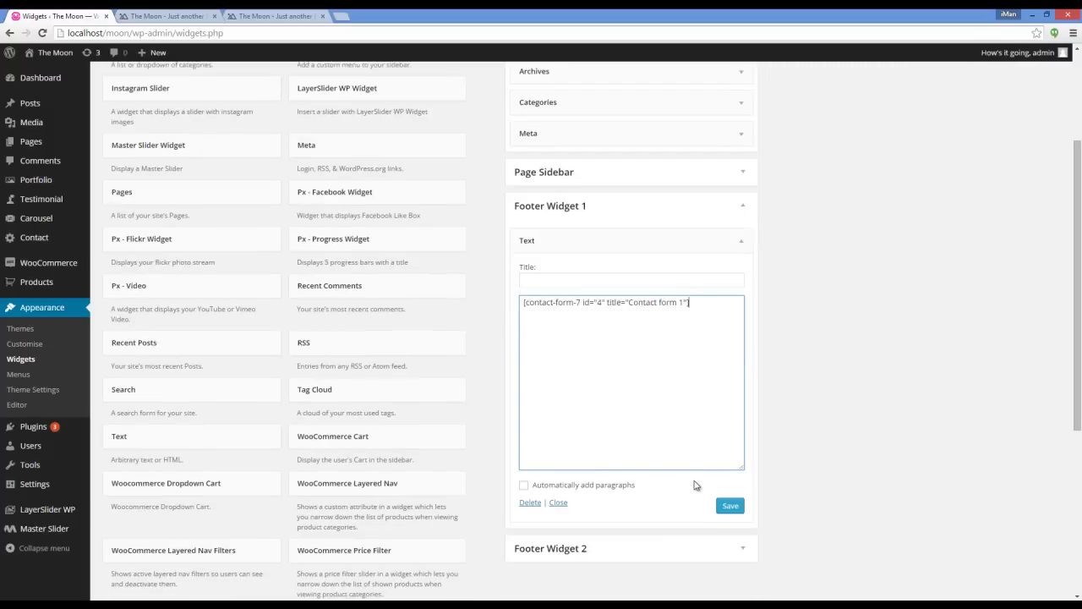
pyautogui.click(729, 505)
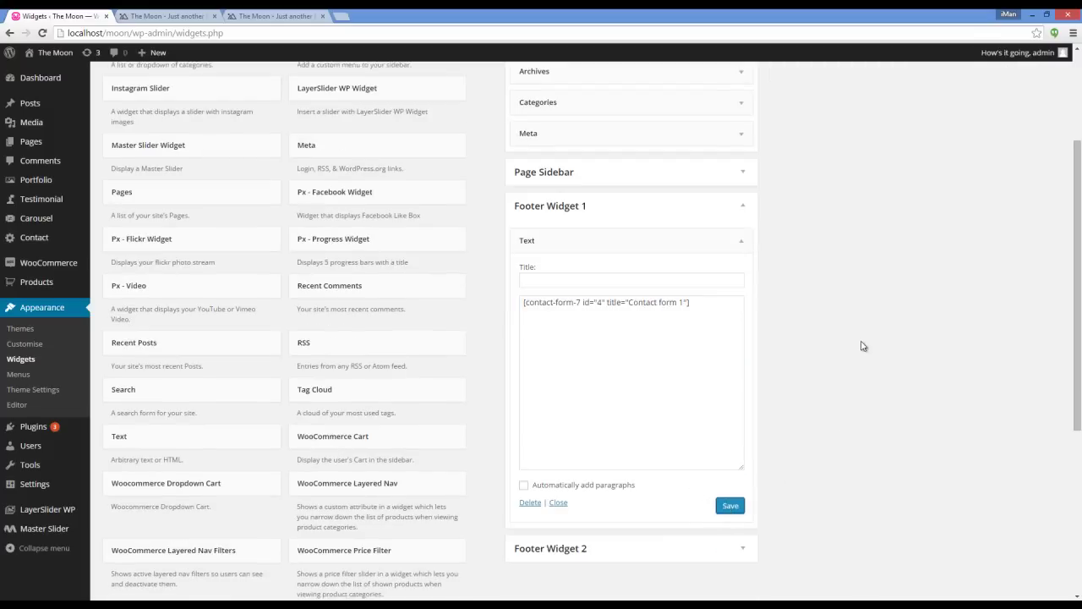
pyautogui.click(168, 17)
# Reload the live site to check the new Contact Form fields, then return to Widgets.
pyautogui.click(42, 33)
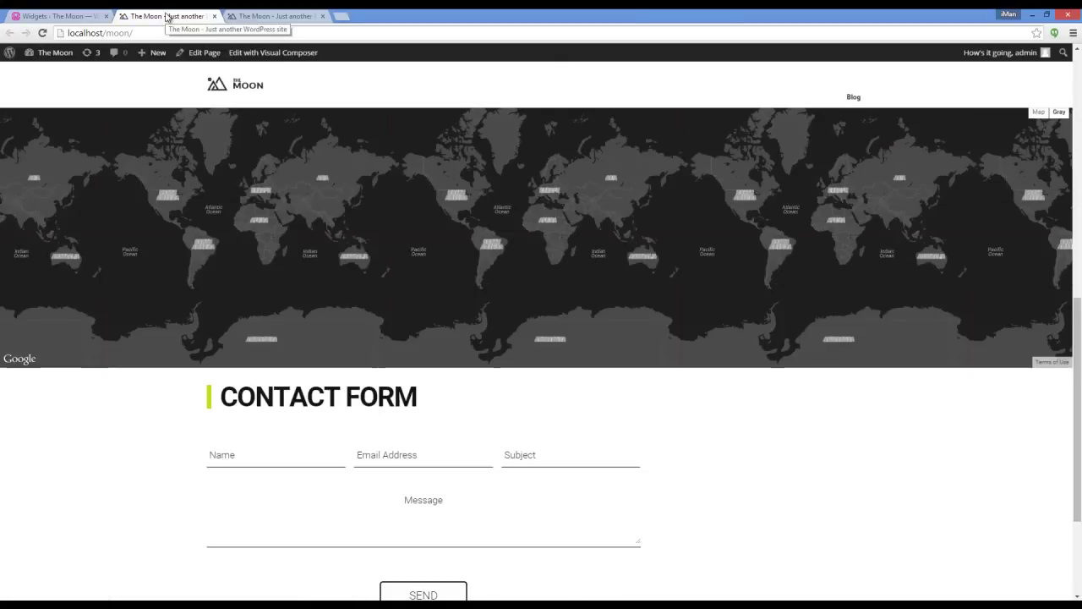
pyautogui.scroll(-3, 99, 370)
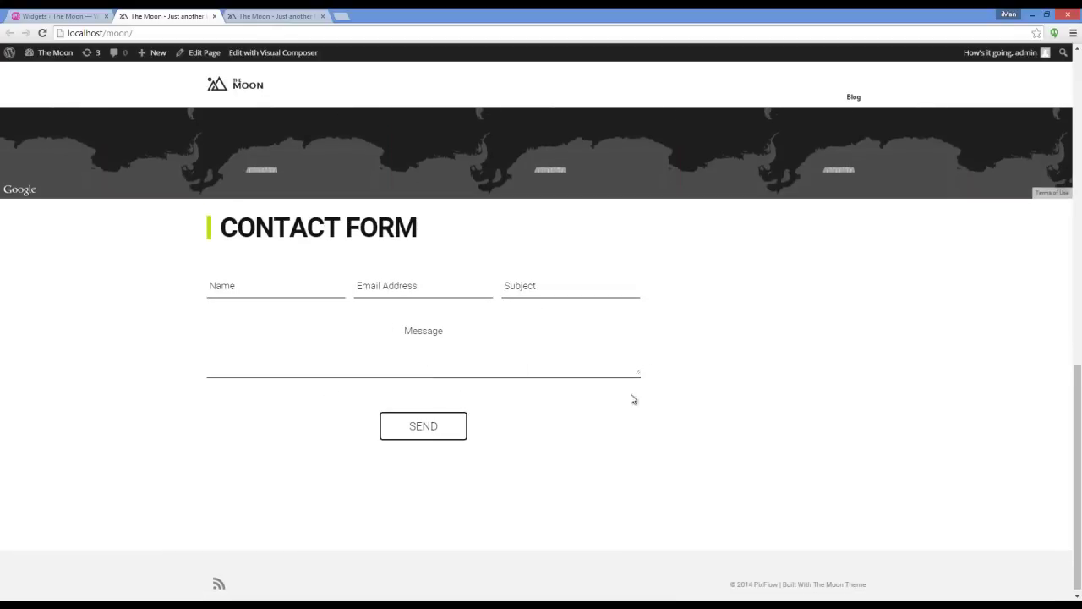
pyautogui.moveTo(420, 229); pyautogui.dragTo(216, 229)
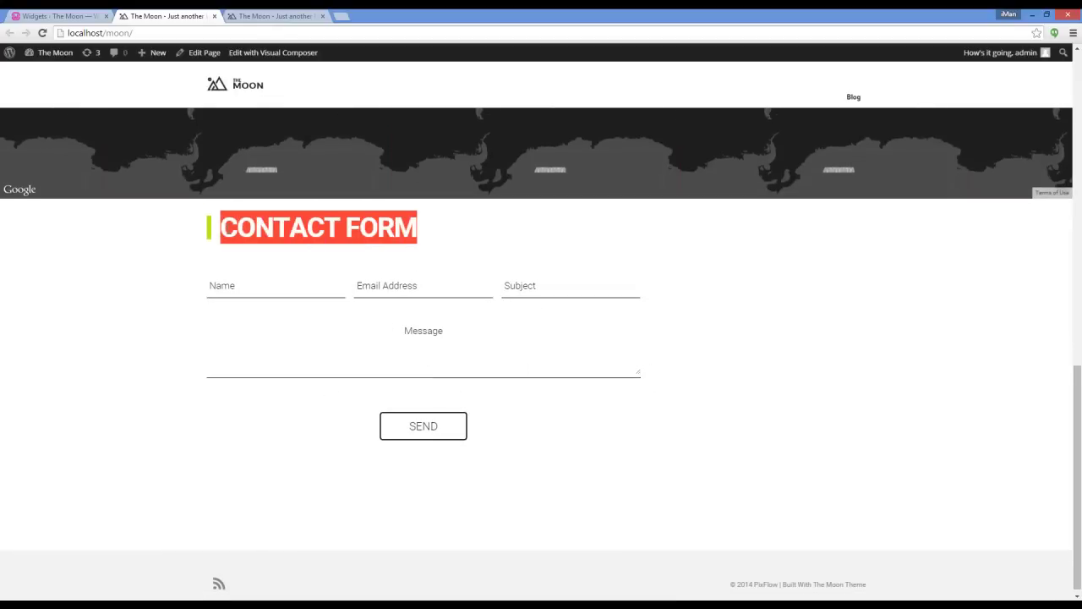
pyautogui.click(311, 273)
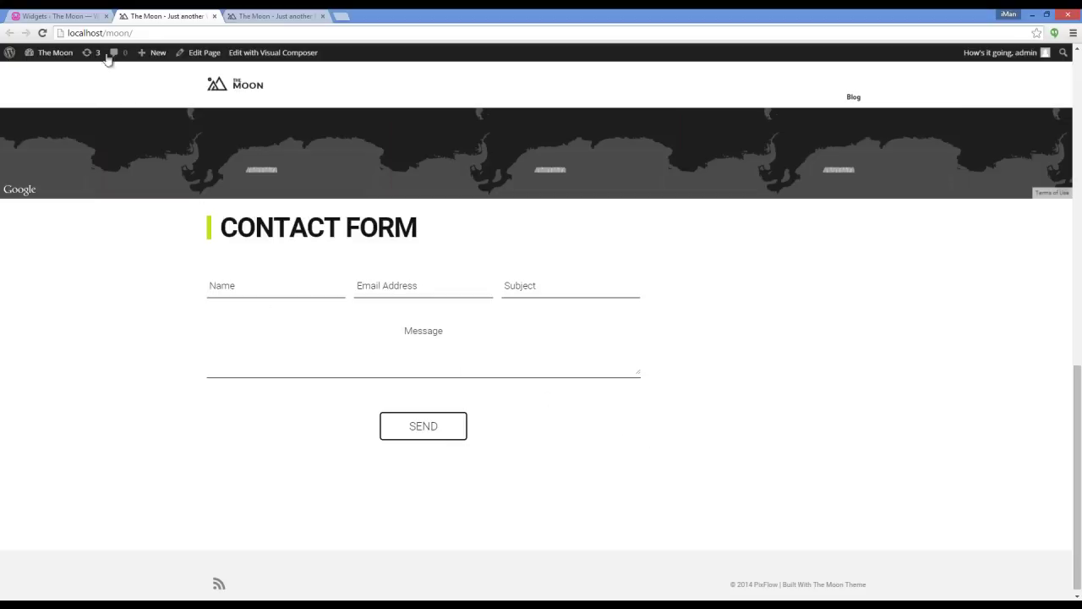
pyautogui.click(80, 16)
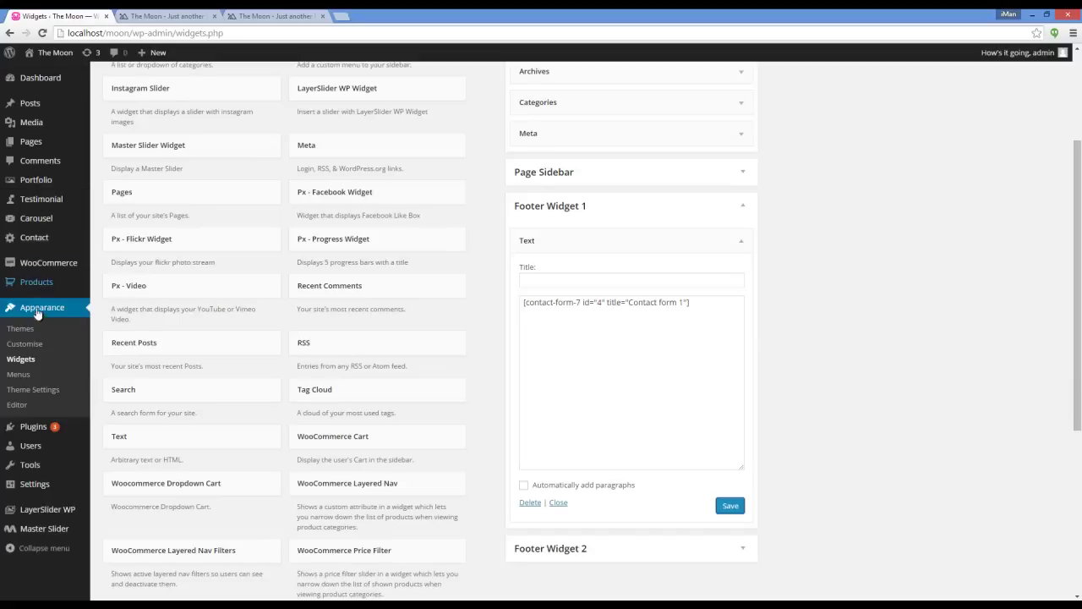
# In Theme Settings > Footer, set Title Text to CONTACT ME and Subtitle Text to 'Lets keep in touch'.
pyautogui.click(34, 388)
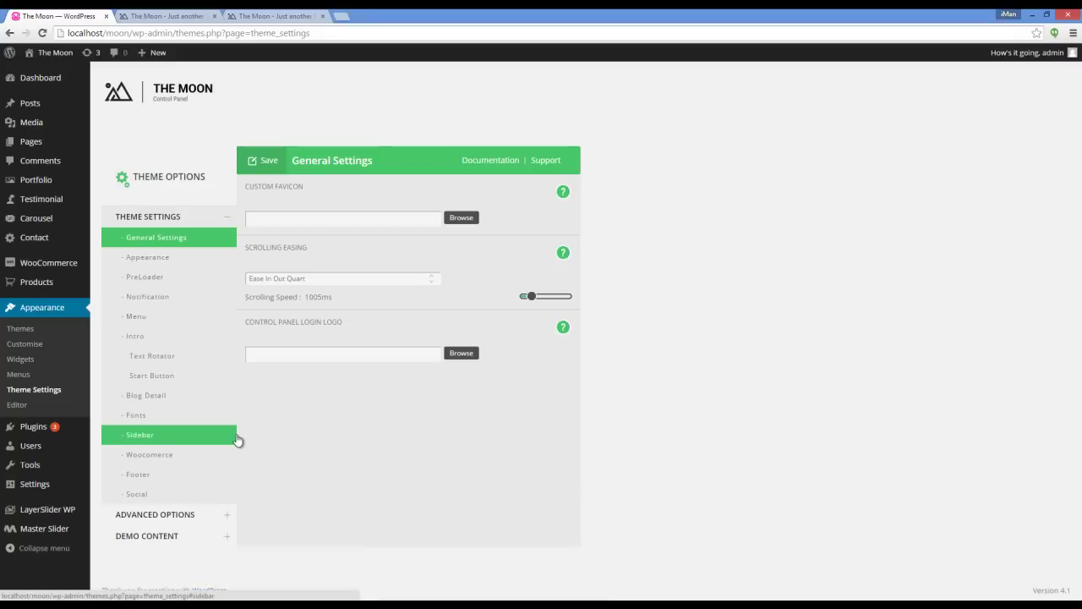
pyautogui.click(186, 473)
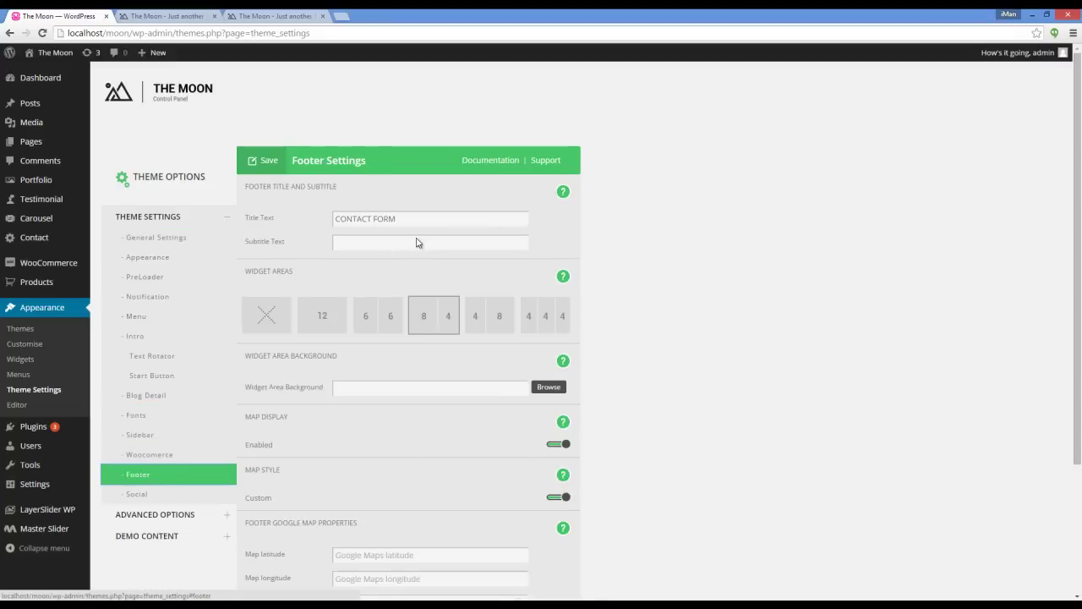
pyautogui.scroll(-2, 415, 250)
pyautogui.scroll(2, 402, 228)
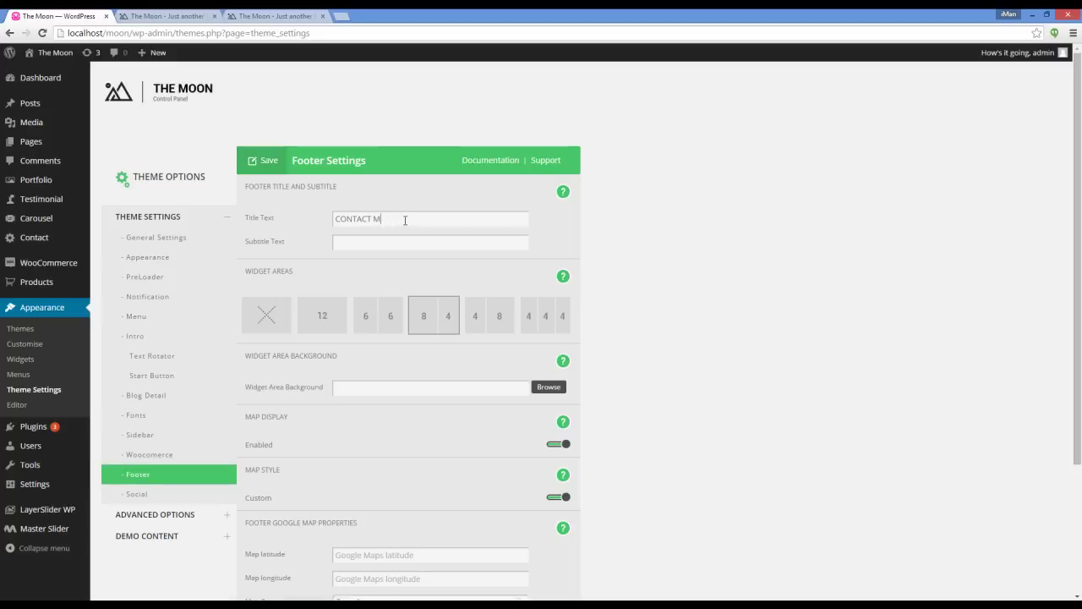
pyautogui.write('E')
pyautogui.click(384, 245)
pyautogui.write('Lets keep in touch')
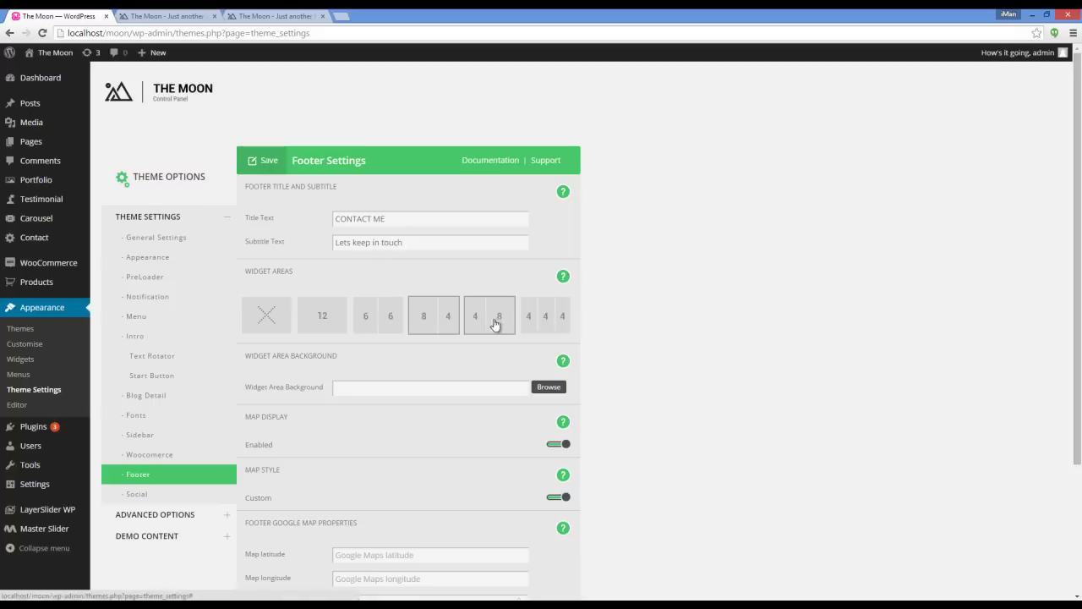
# Choose the single full-width 12 layout for the footer widget area, comparing against the demo site.
pyautogui.click(169, 16)
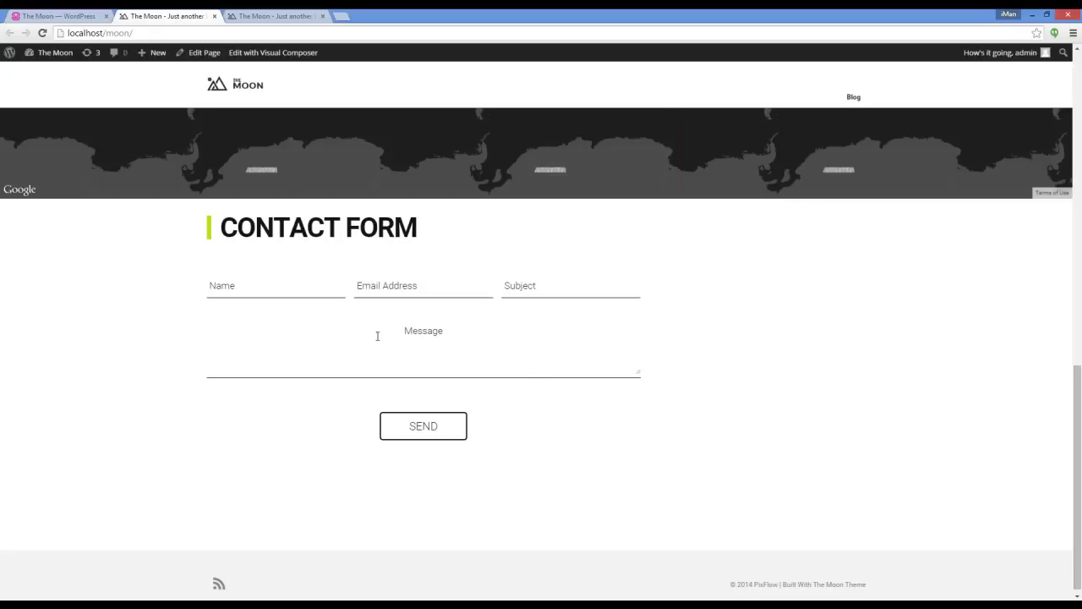
pyautogui.click(80, 15)
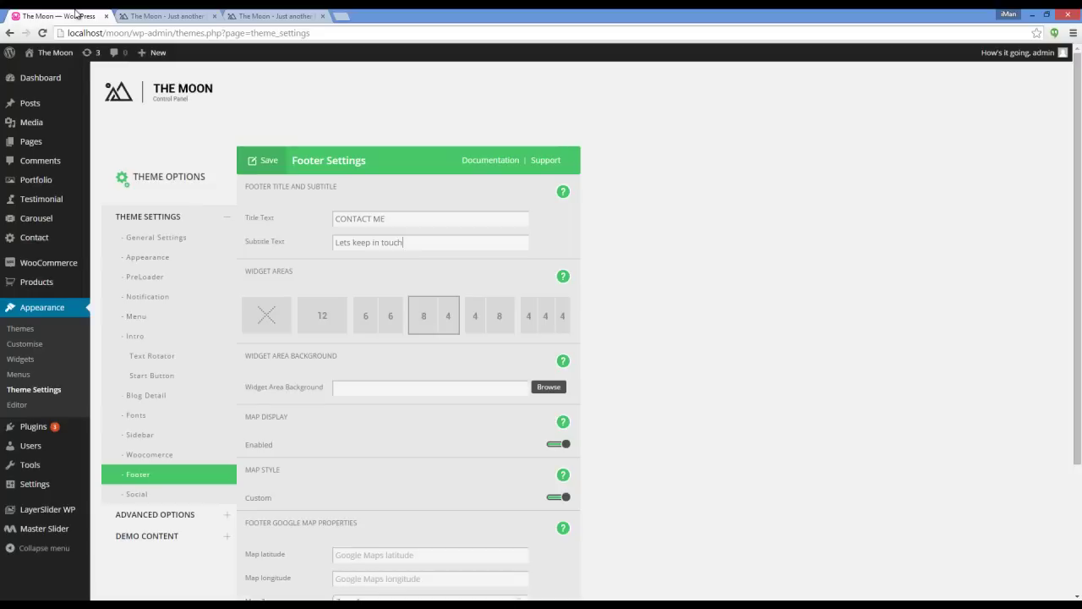
pyautogui.click(328, 324)
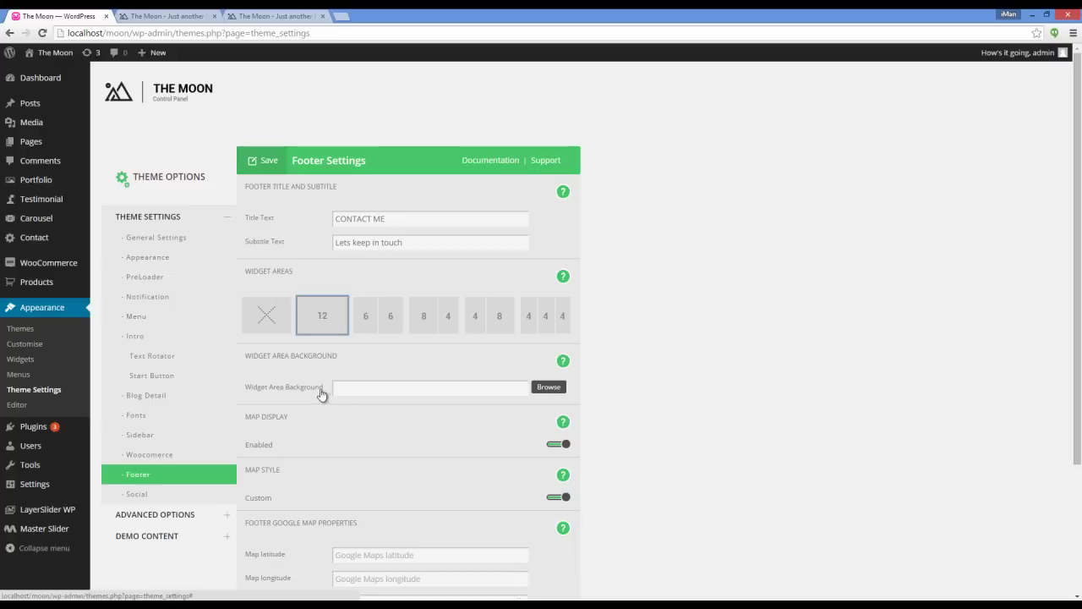
pyautogui.click(272, 16)
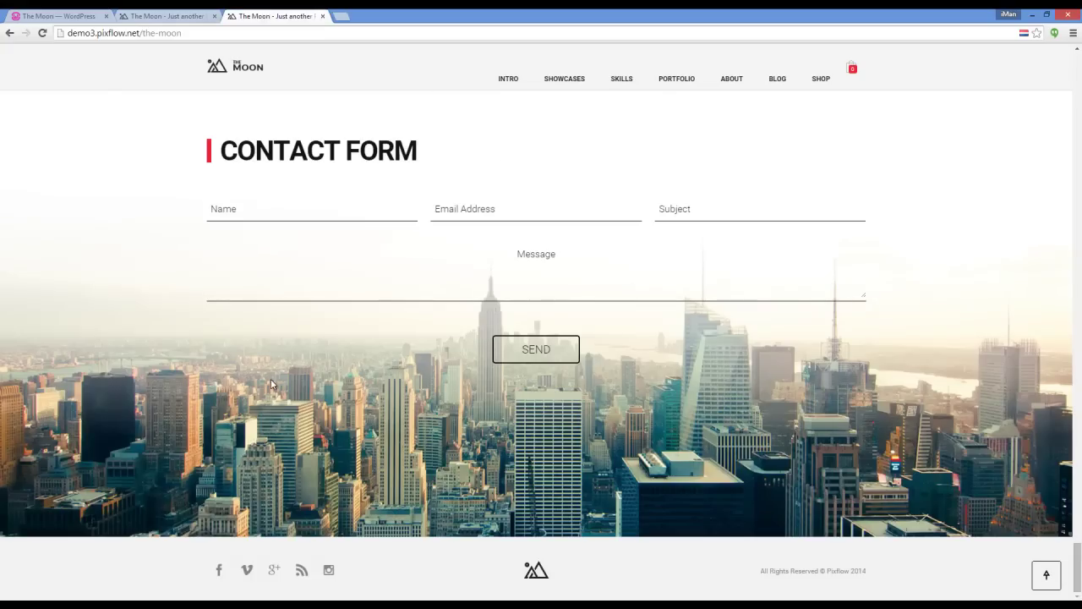
pyautogui.click(76, 14)
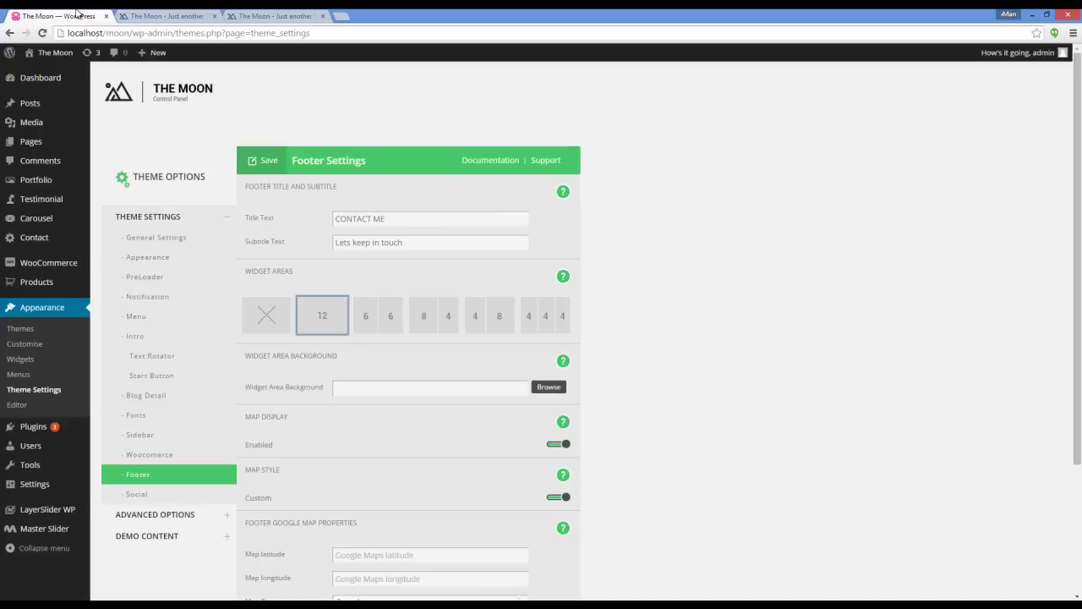
pyautogui.click(357, 428)
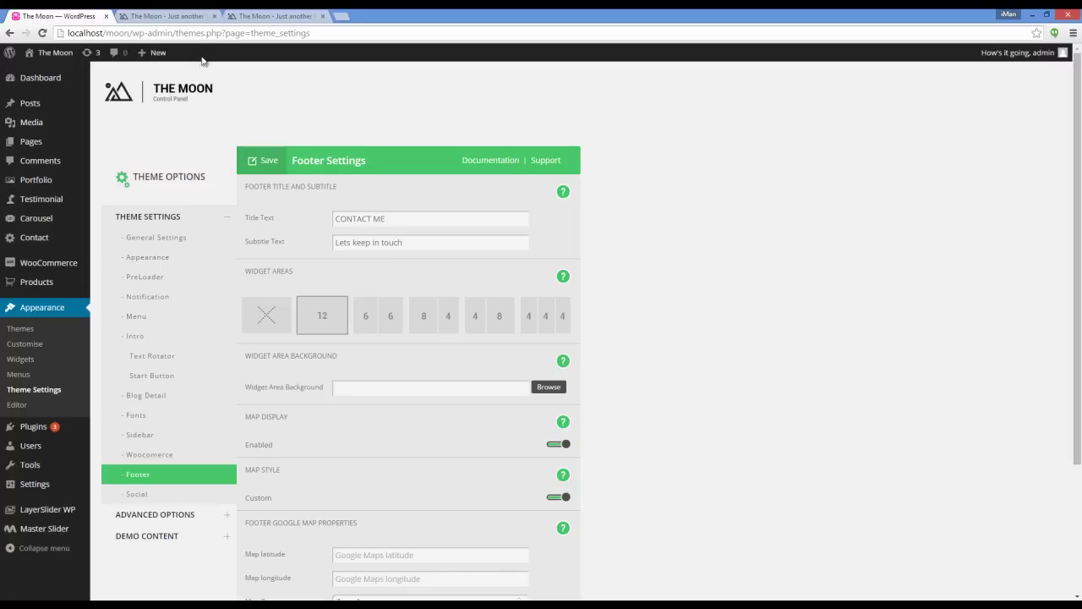
pyautogui.click(195, 19)
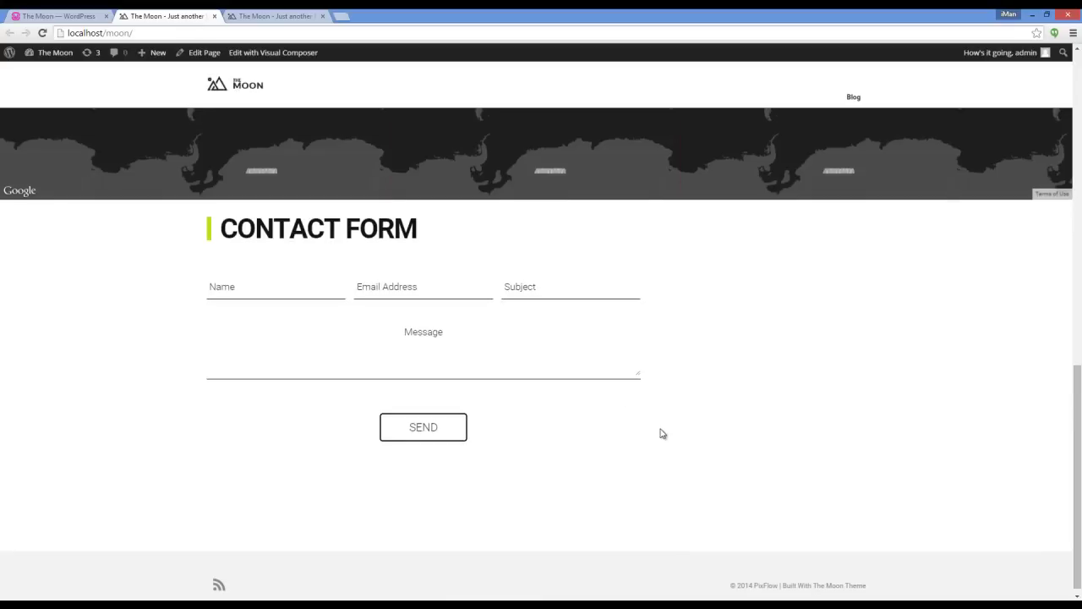
# Set Map Display to Disabled and save the footer settings.
pyautogui.scroll(2, 651, 431)
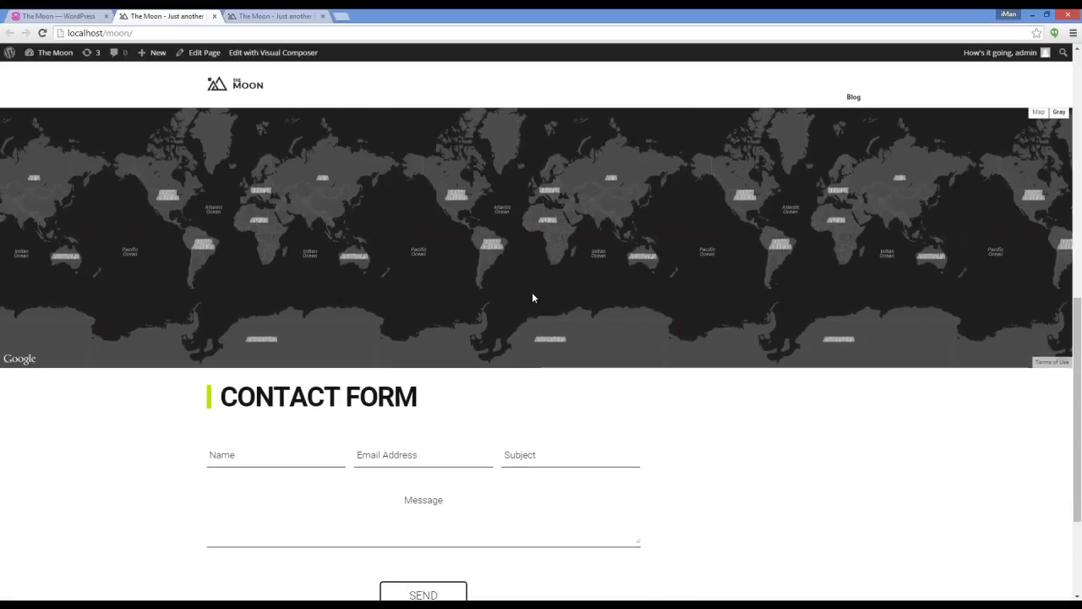
pyautogui.click(68, 14)
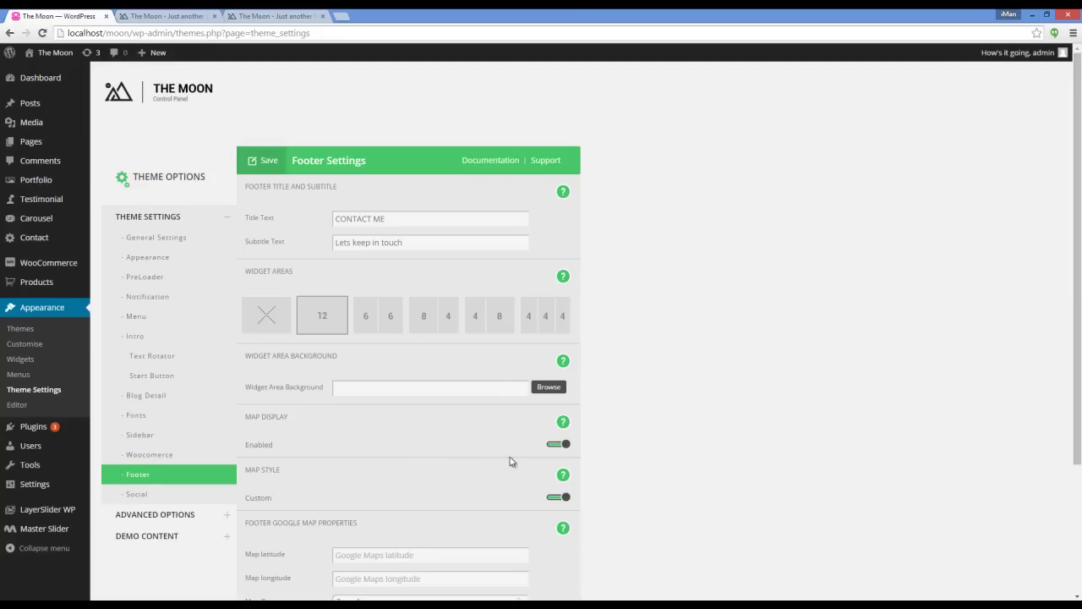
pyautogui.click(555, 445)
pyautogui.click(266, 164)
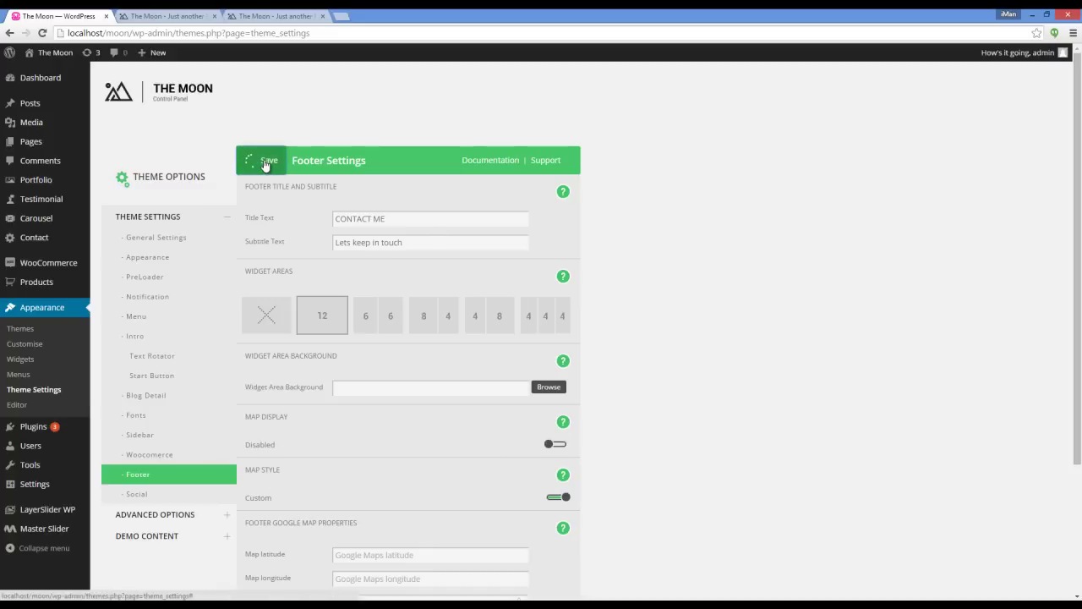
# Reload the front-end site to confirm CONTACT ME appears without the map.
pyautogui.click(161, 16)
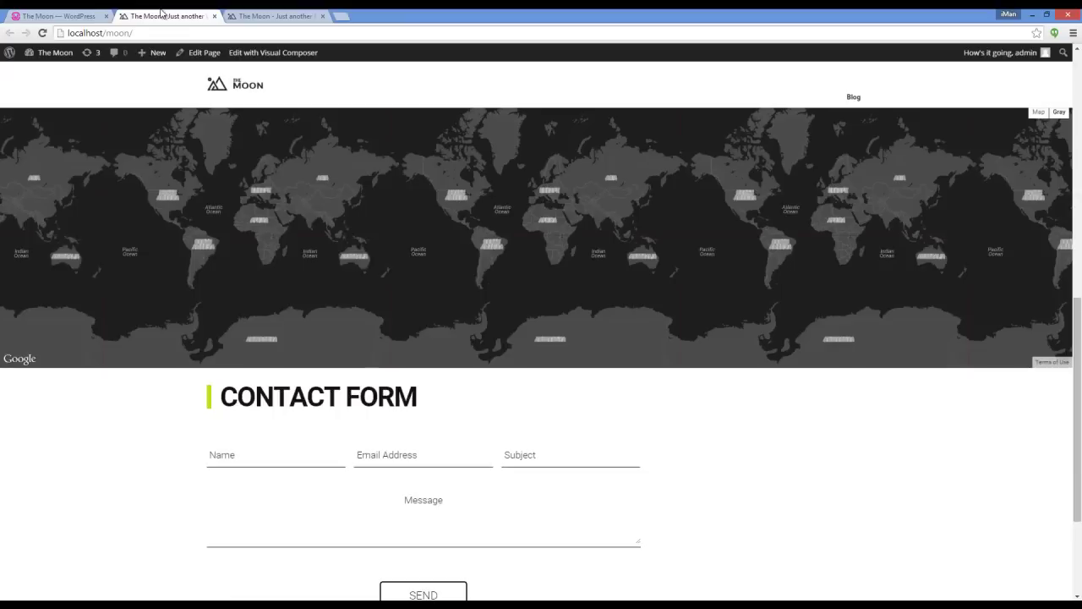
pyautogui.click(44, 33)
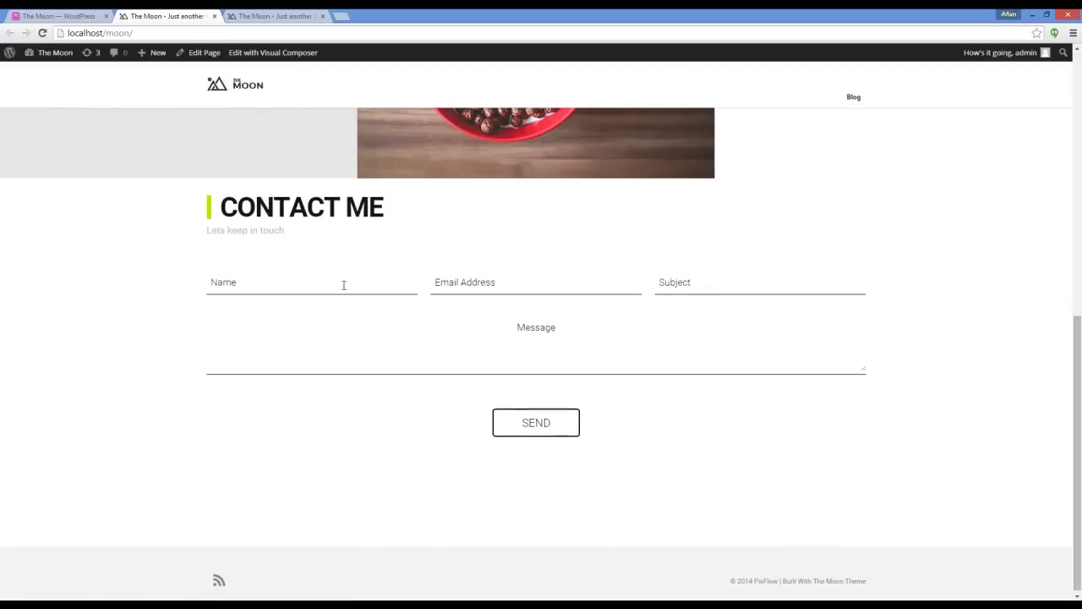
pyautogui.scroll(1, 343, 285)
pyautogui.scroll(-1, 331, 345)
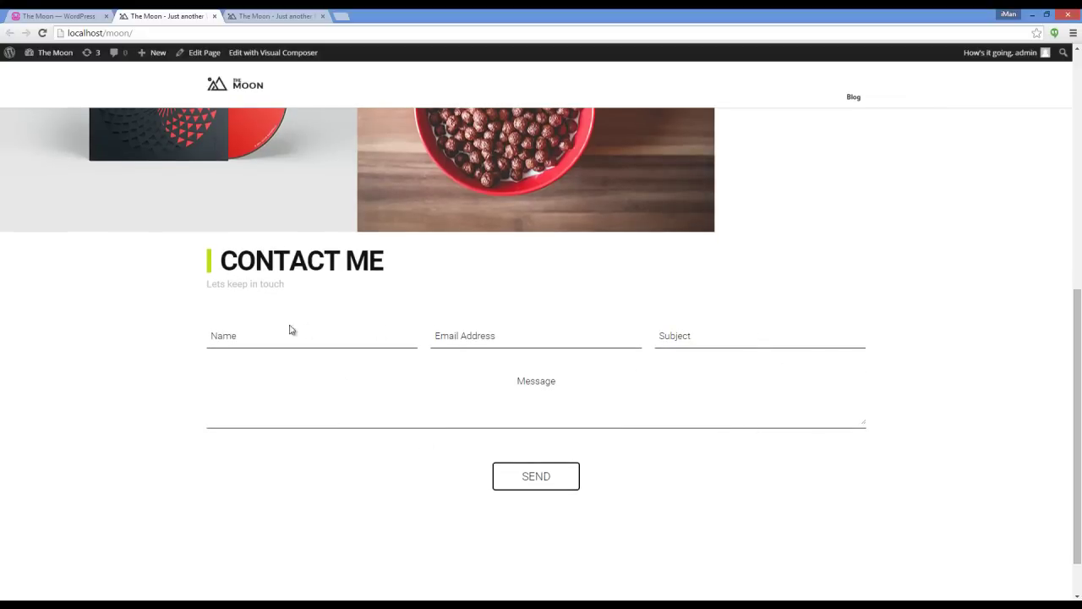
pyautogui.click(65, 16)
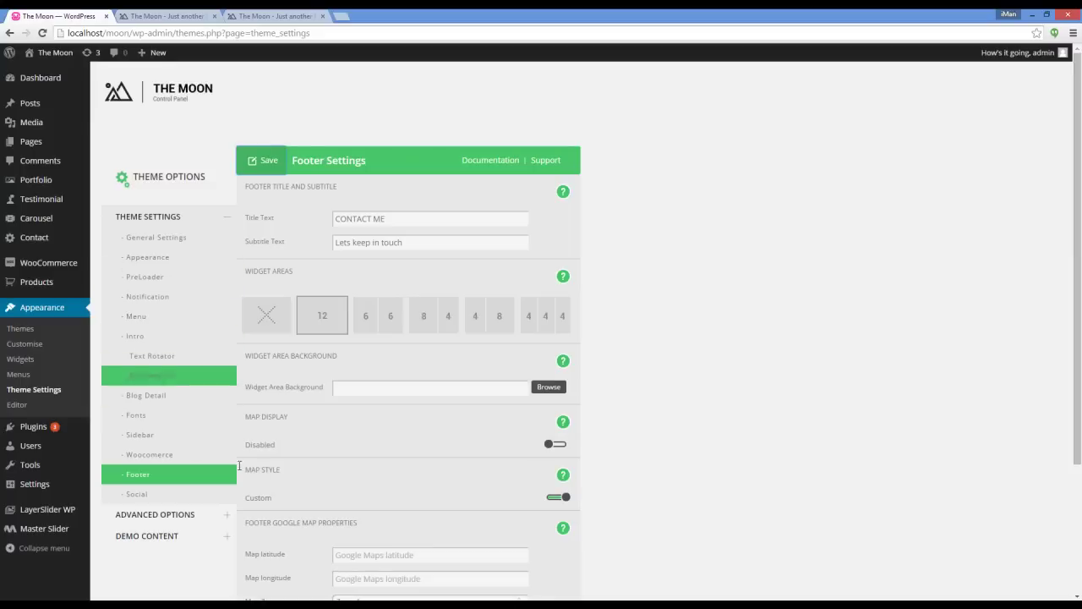
# Review the map style and zoom options, leaving them at Custom and Zoom 1.
pyautogui.scroll(-2, 393, 458)
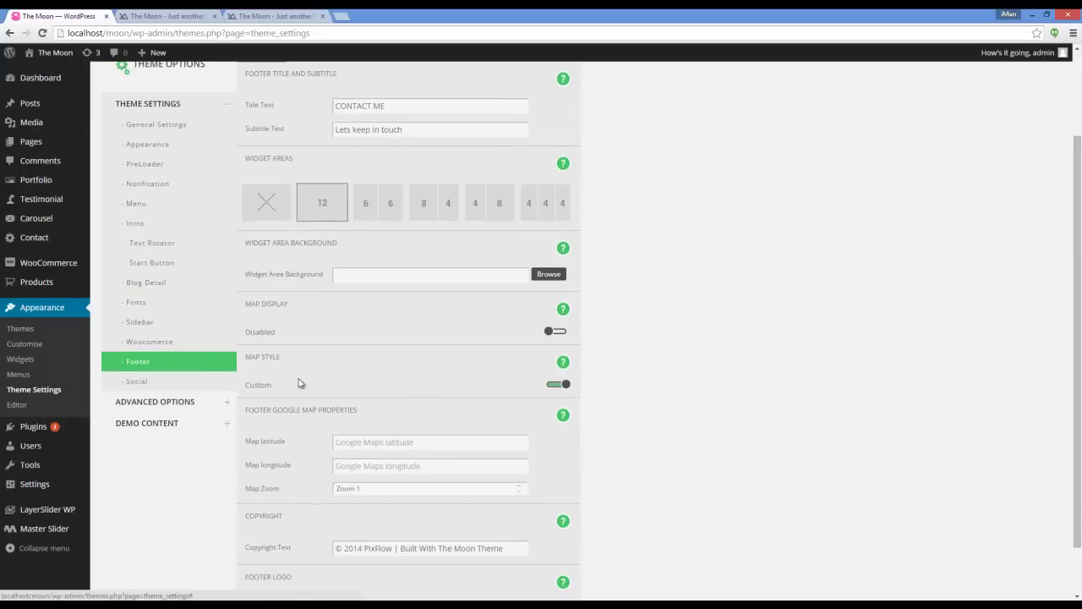
pyautogui.click(558, 385)
pyautogui.click(558, 384)
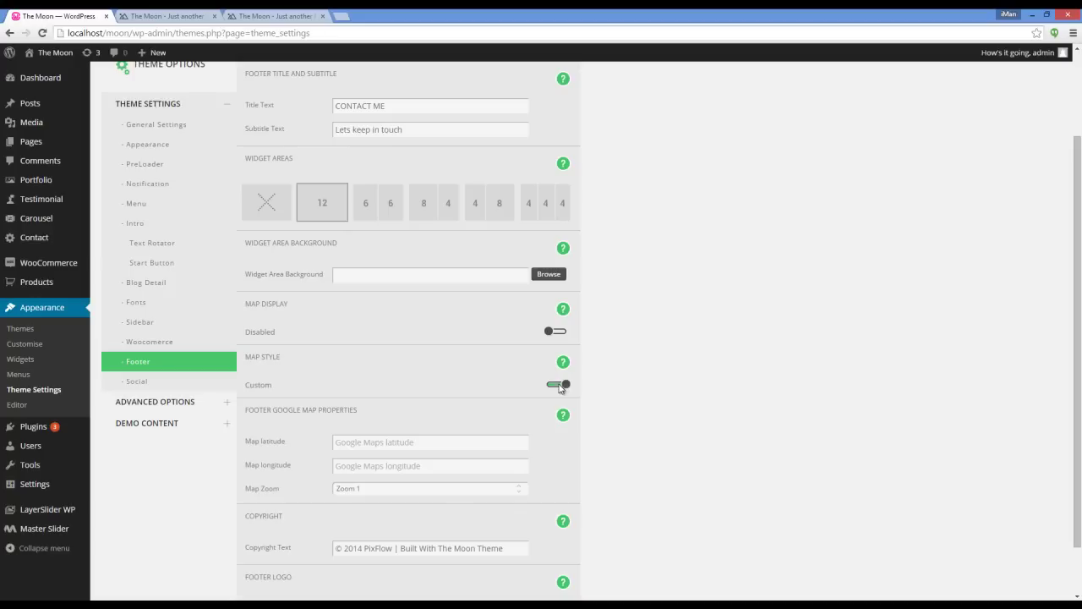
pyautogui.scroll(-1, 322, 384)
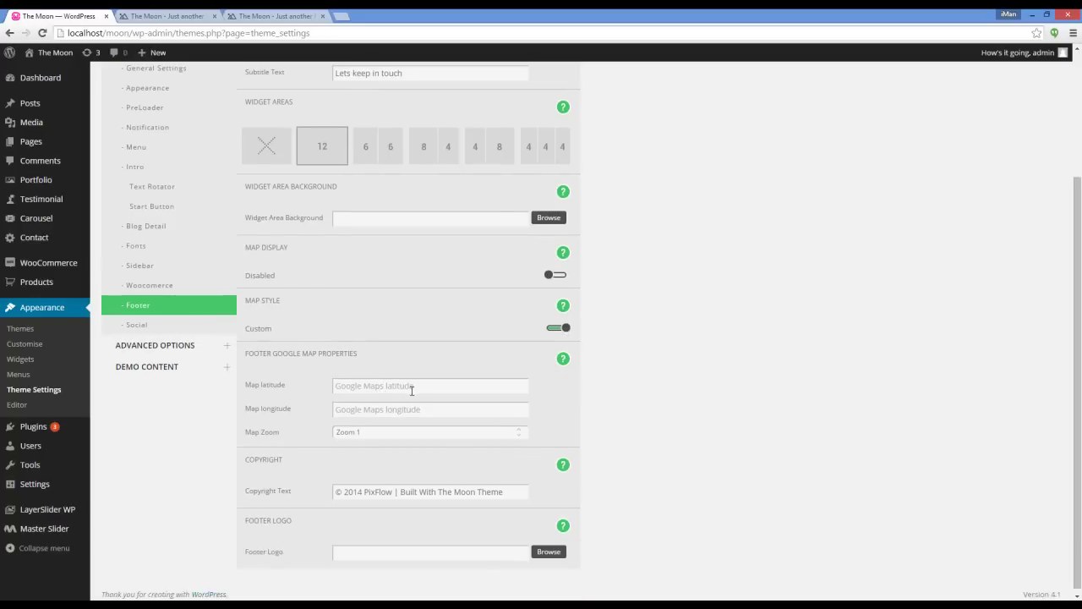
pyautogui.click(416, 437)
pyautogui.click(415, 438)
# Change the Copyright Text to '© 2015'.
pyautogui.scroll(-1, 404, 439)
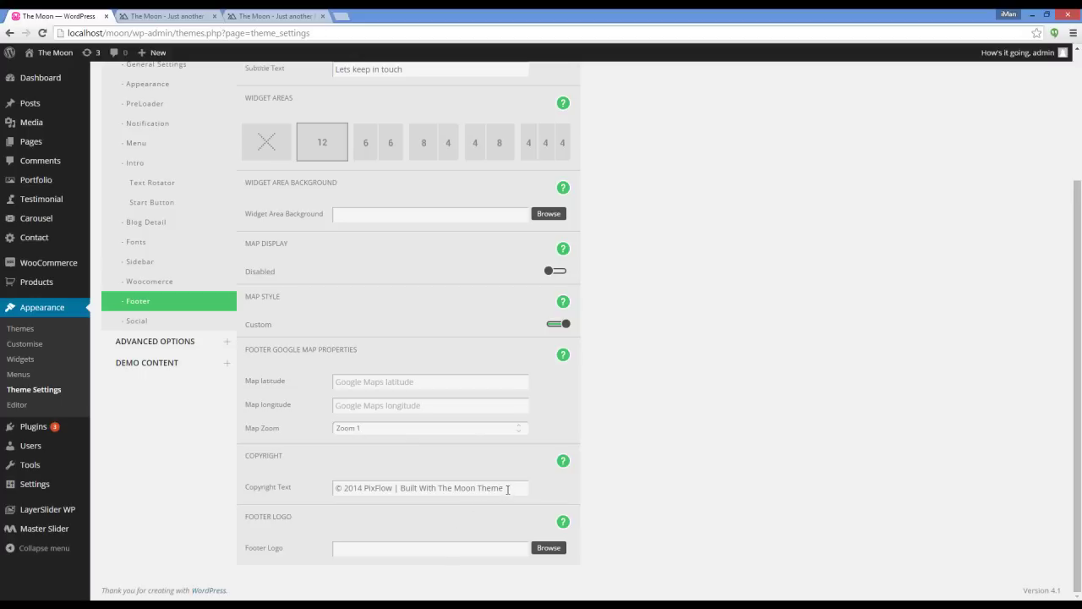
pyautogui.moveTo(510, 488); pyautogui.dragTo(358, 481)
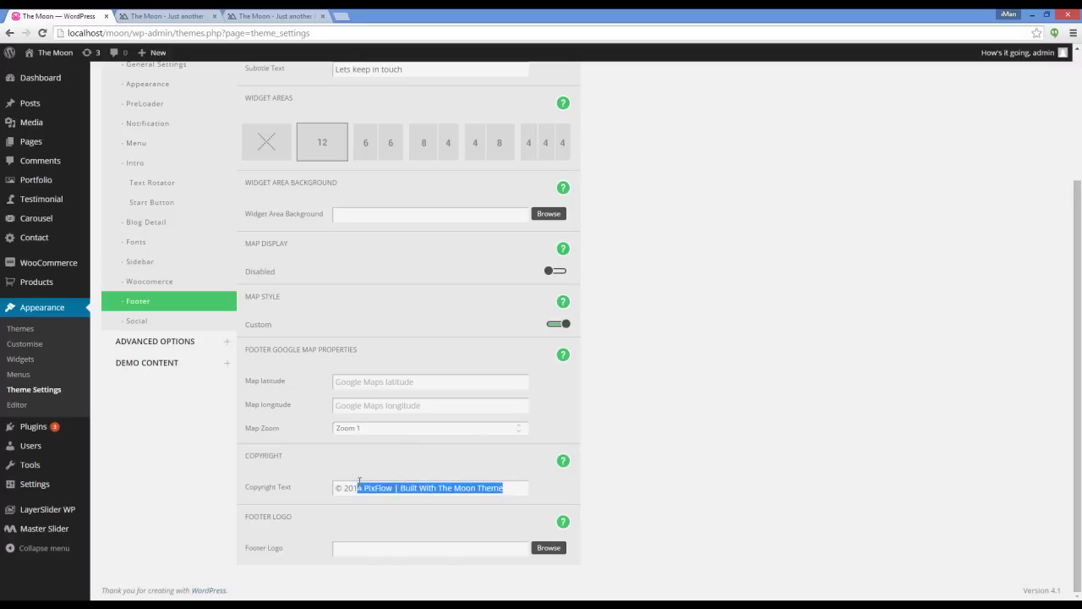
pyautogui.write('5')
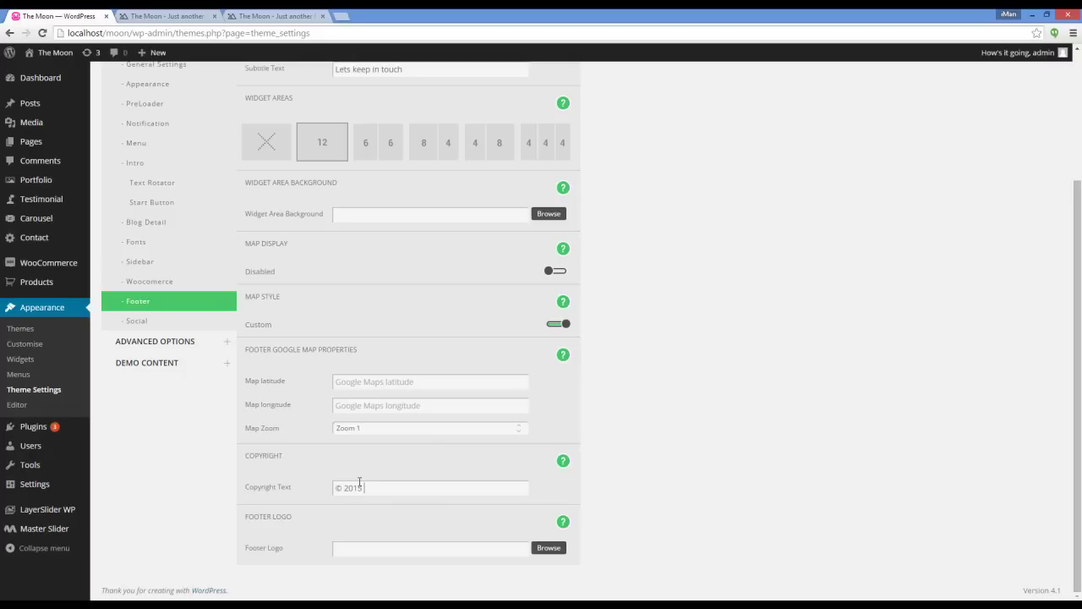